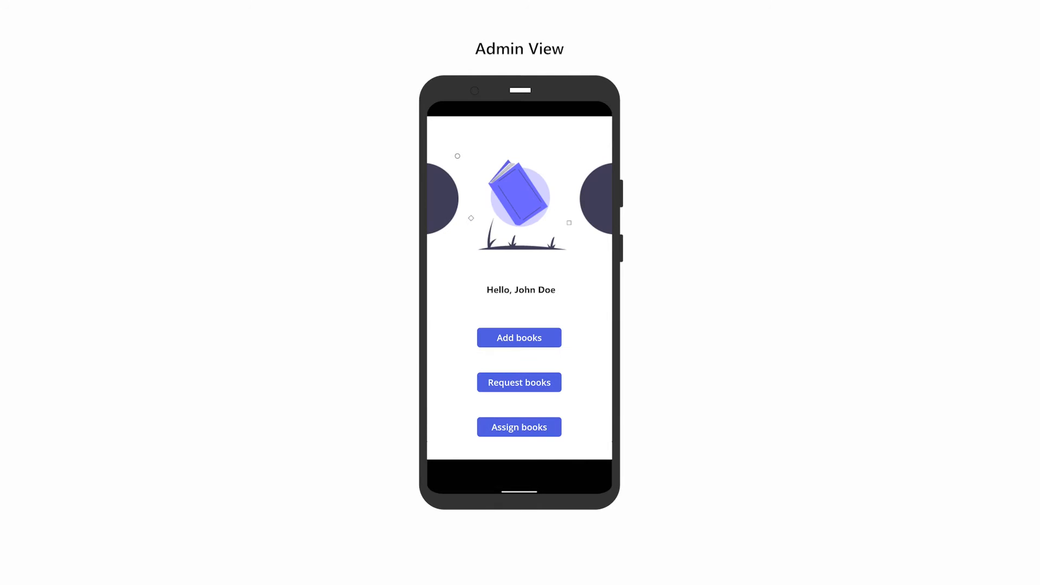
Go to Add books and begin scanning the book's ISBN code with the camera.
left_click(527, 339)
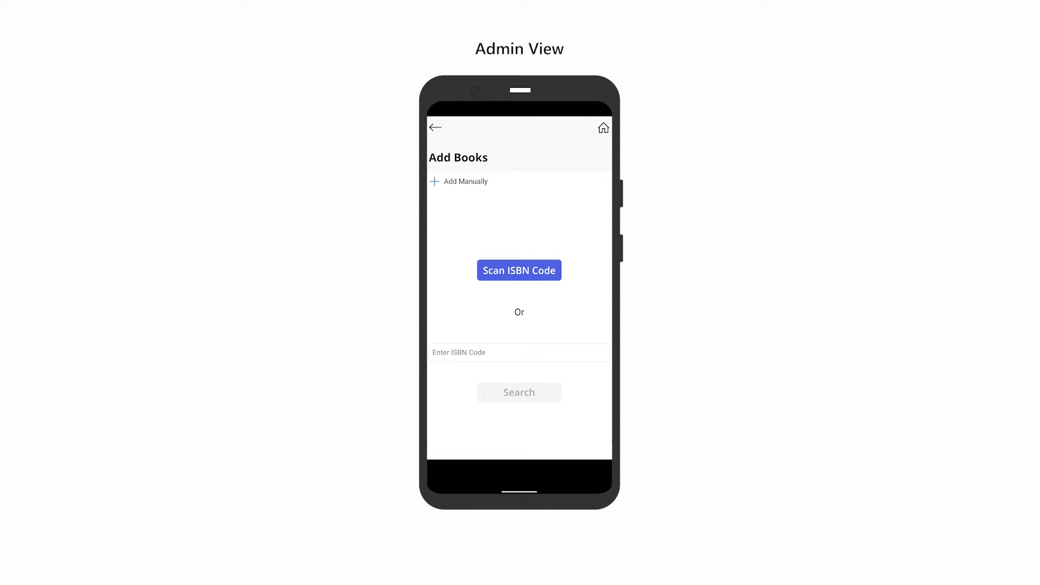
left_click(529, 271)
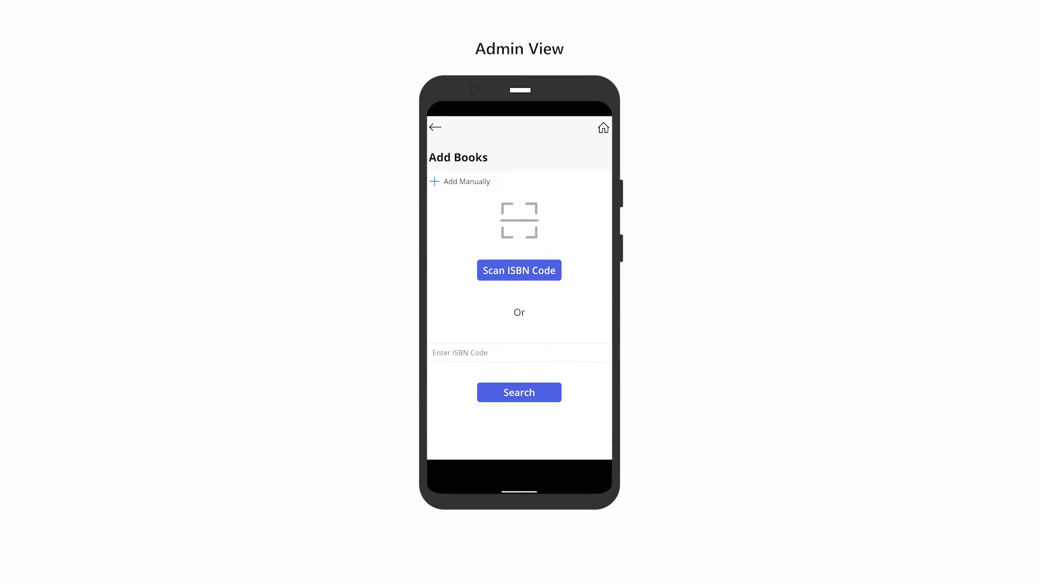
Enter the subtitle 'Insights for new managers' for the scanned B School book.
left_click(531, 291)
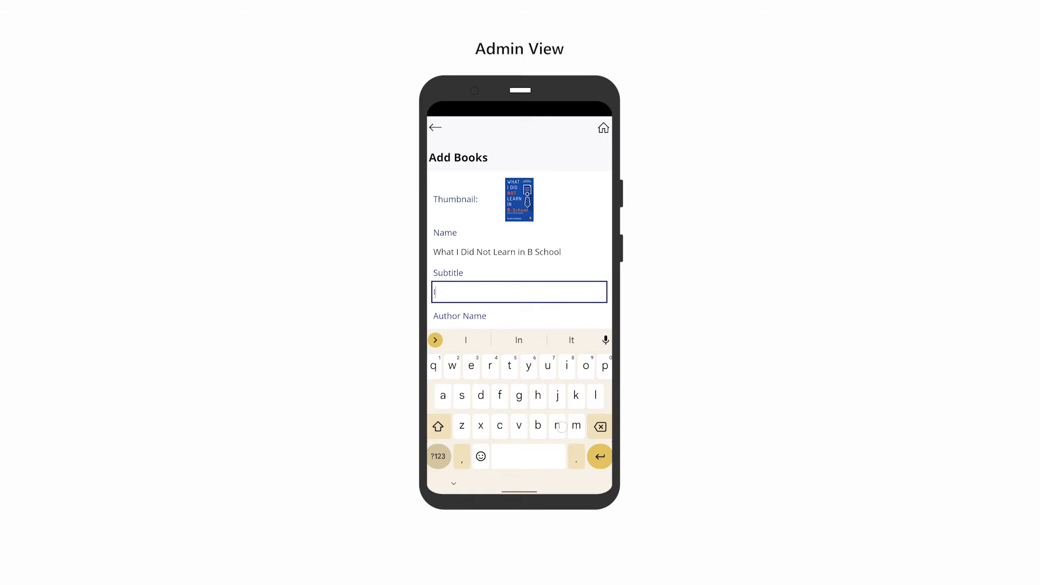
type("nsi")
left_click(518, 339)
type("for new ")
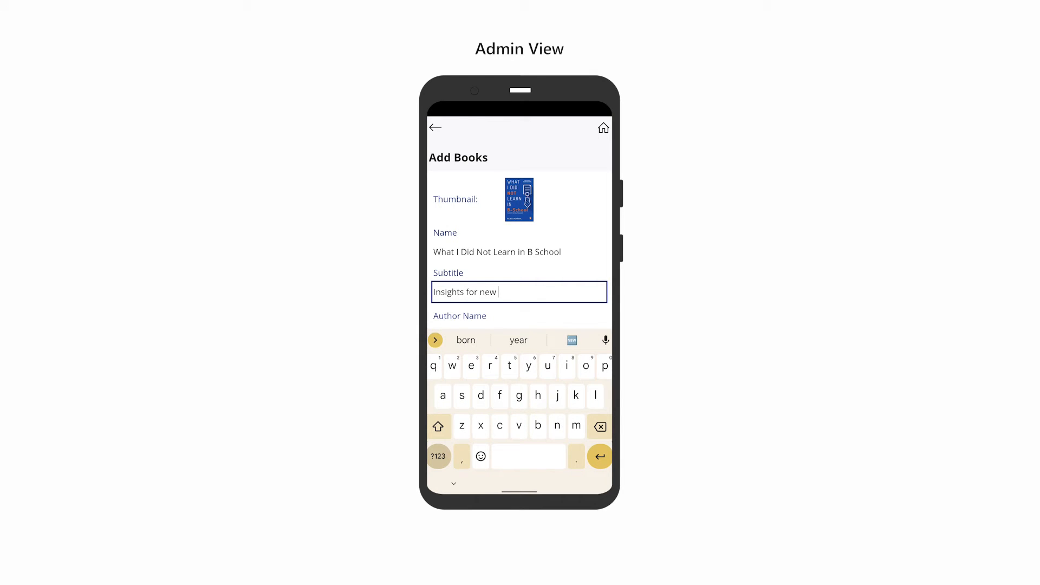
type("managers")
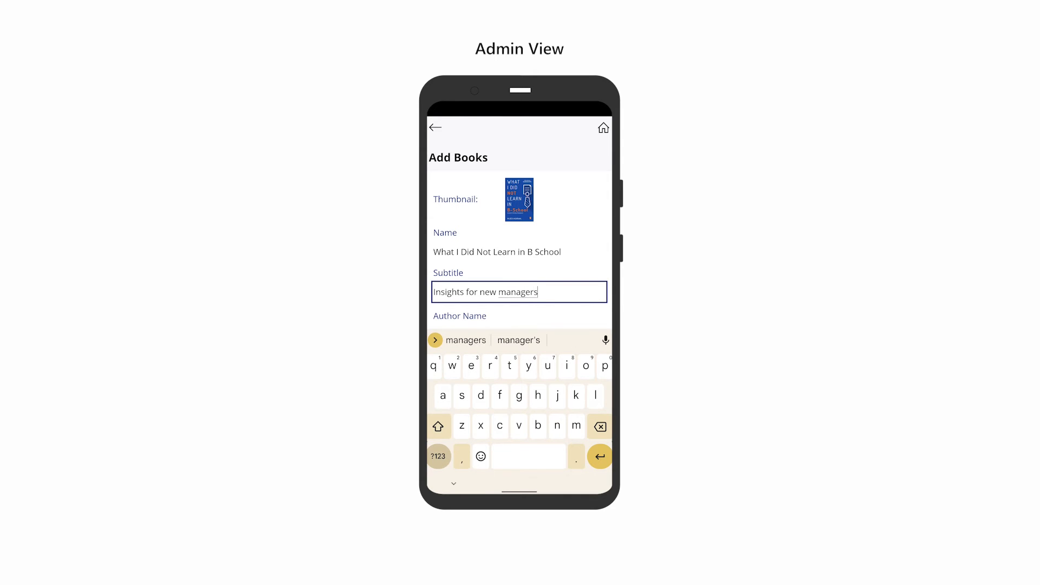
Set total quantity 150 and location Mumbai, then submit the new book.
key("Return")
scroll(519, 298, "down", 5)
left_click(518, 361)
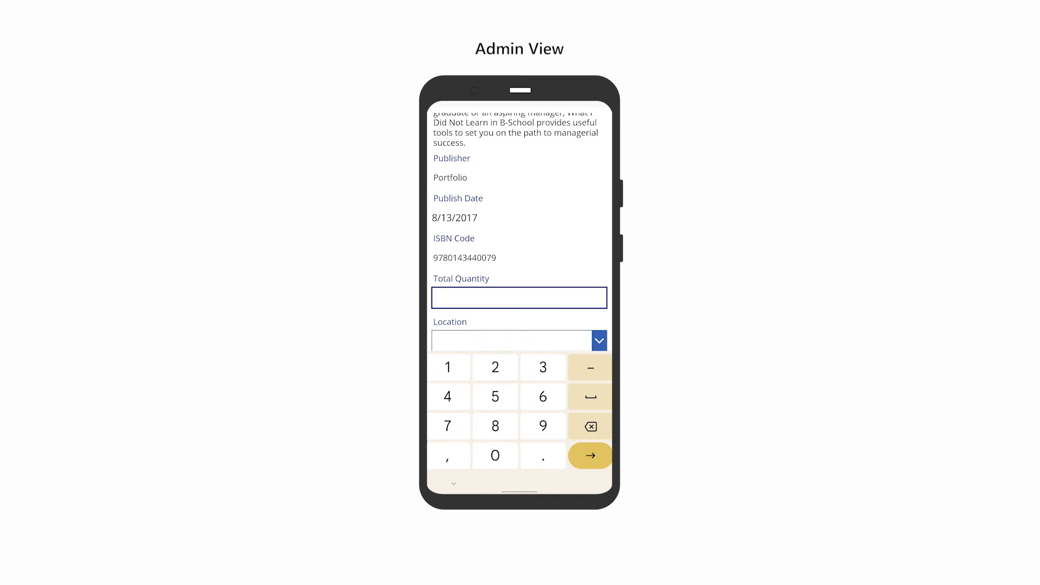
type("150")
left_click_drag(567, 267, 576, 183)
left_click(603, 258)
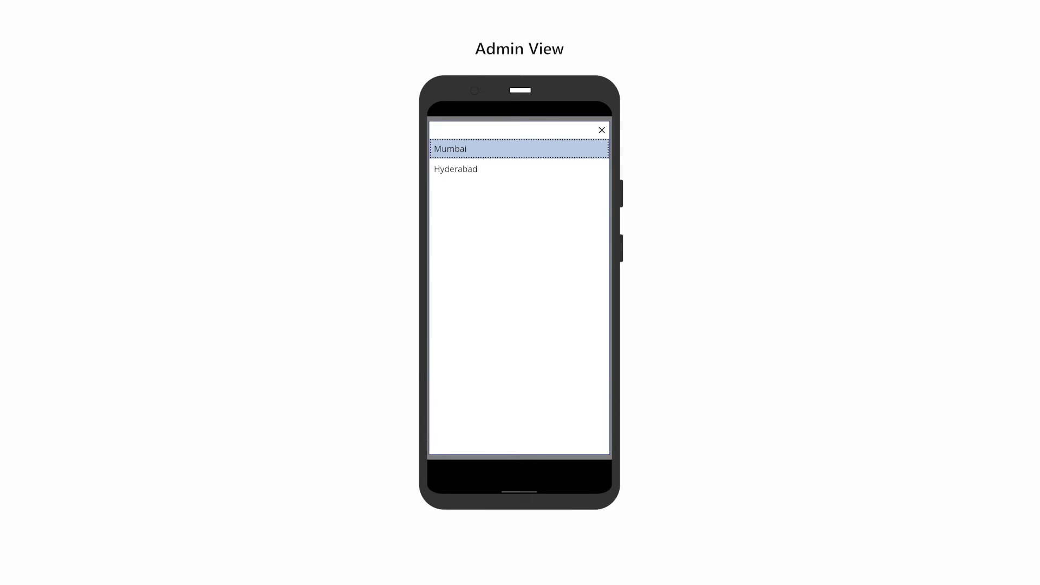
left_click(534, 149)
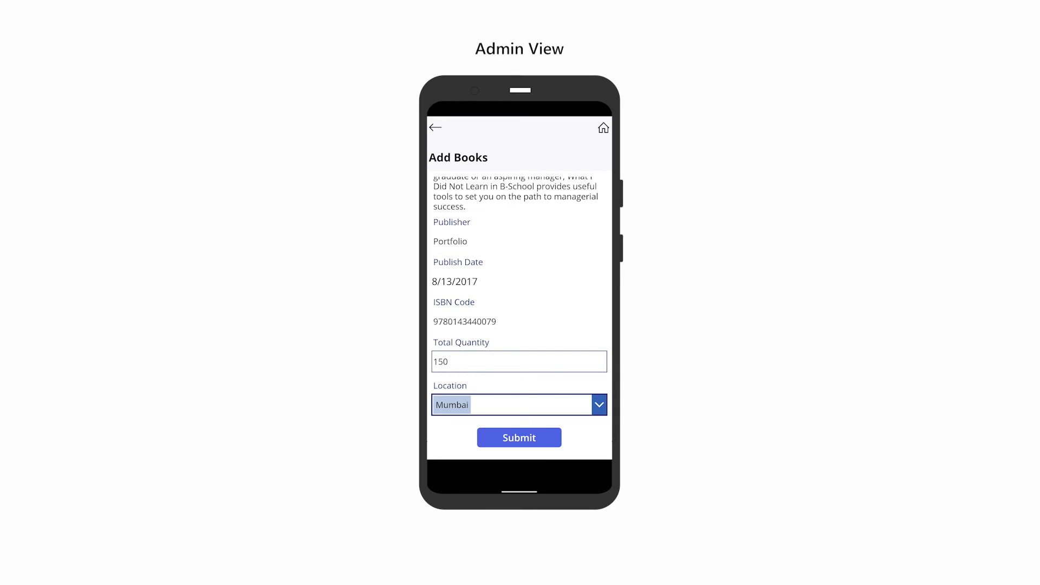
left_click(519, 438)
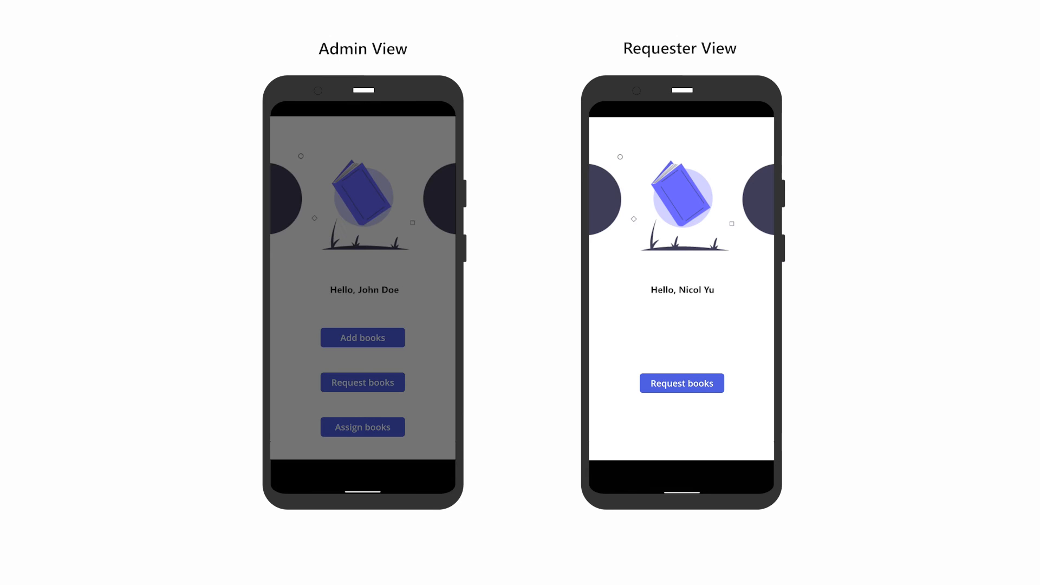
As the requester, request 'What I Did Not Learn in B School' from the book list.
left_click(692, 382)
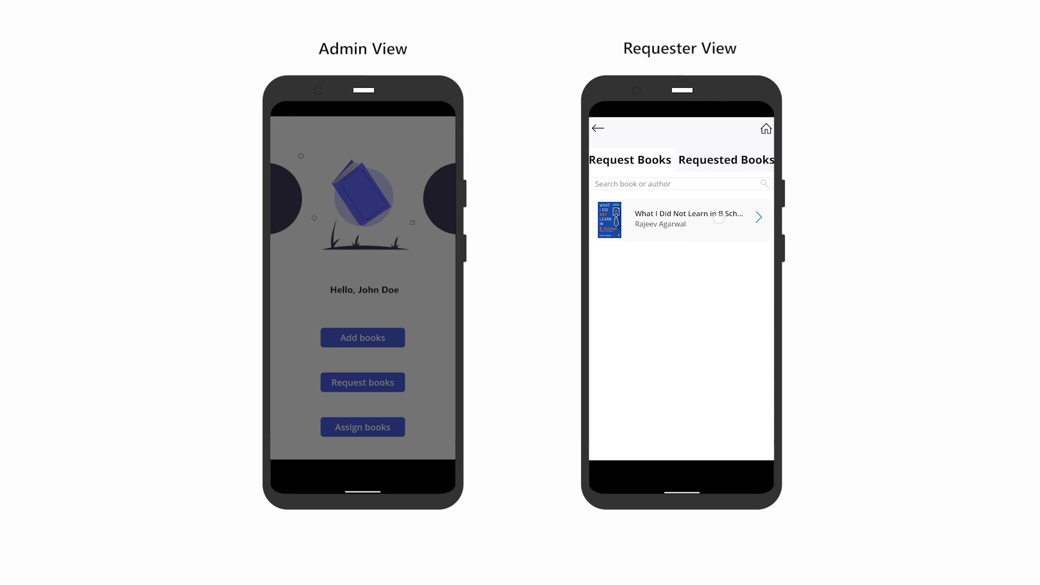
left_click(719, 218)
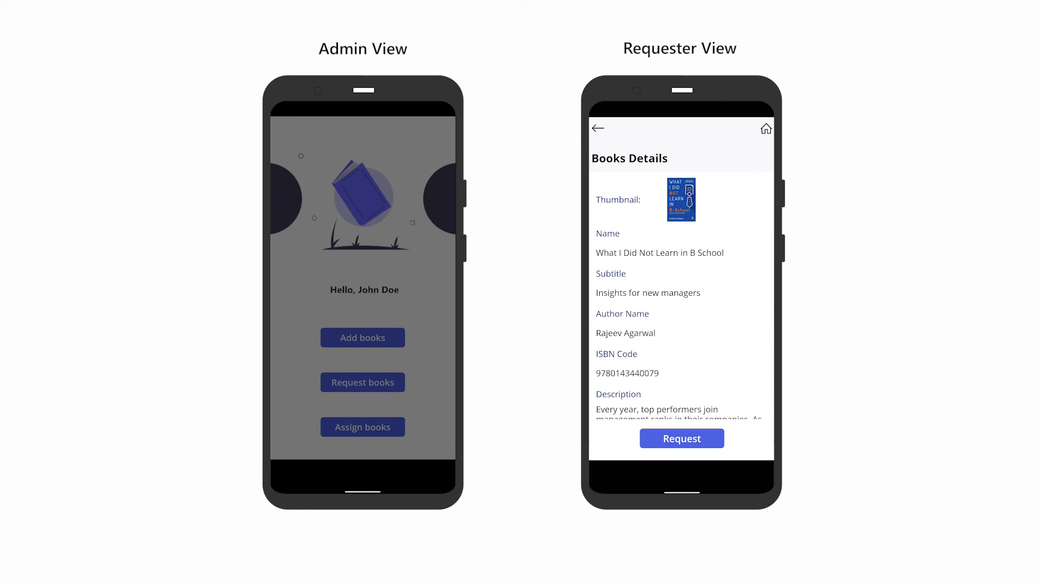
scroll(748, 244, "down", 1)
scroll(748, 244, "down", 1)
scroll(747, 244, "down", 1)
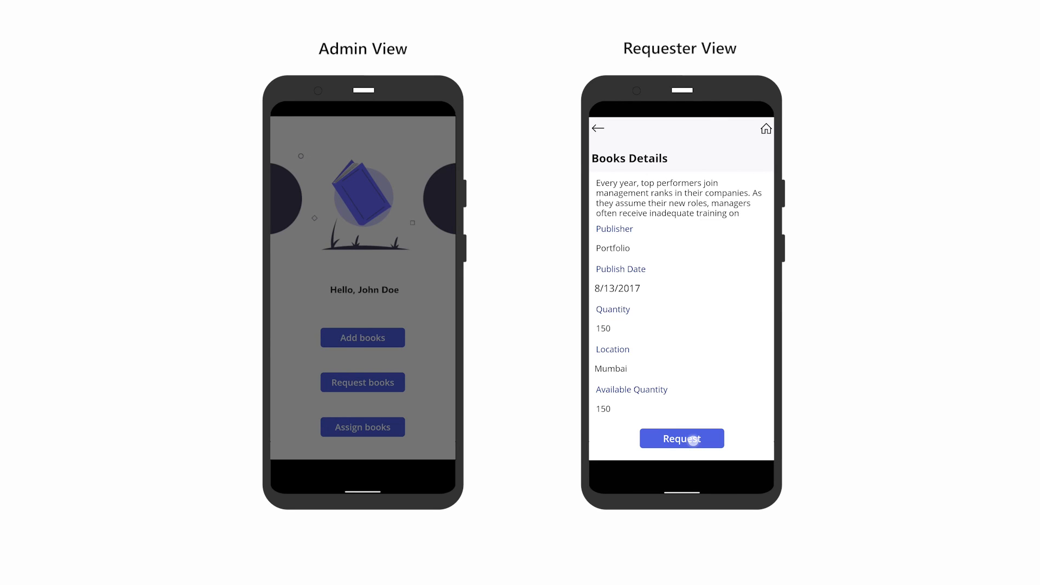
left_click(693, 440)
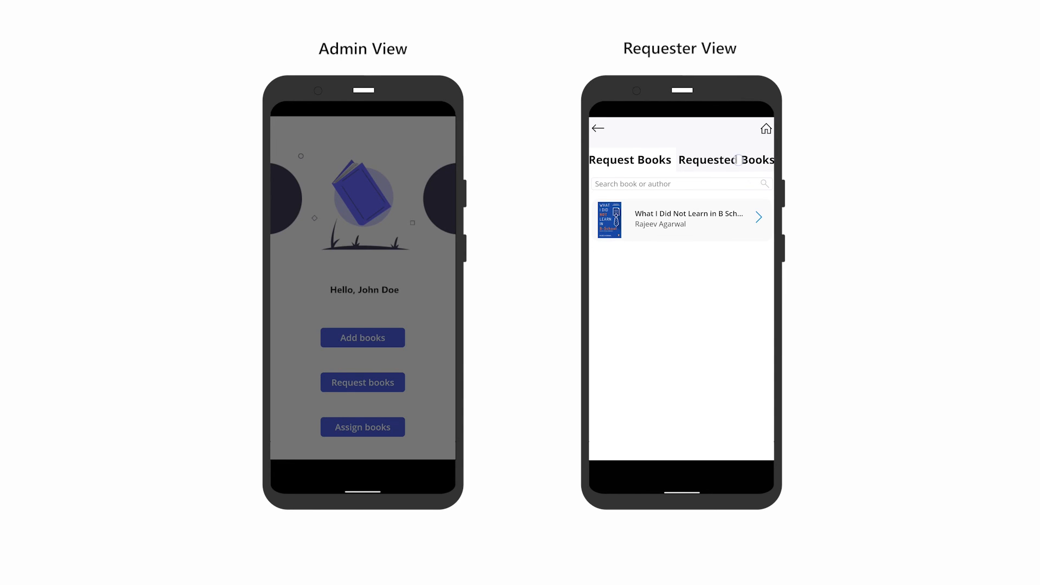
left_click(736, 159)
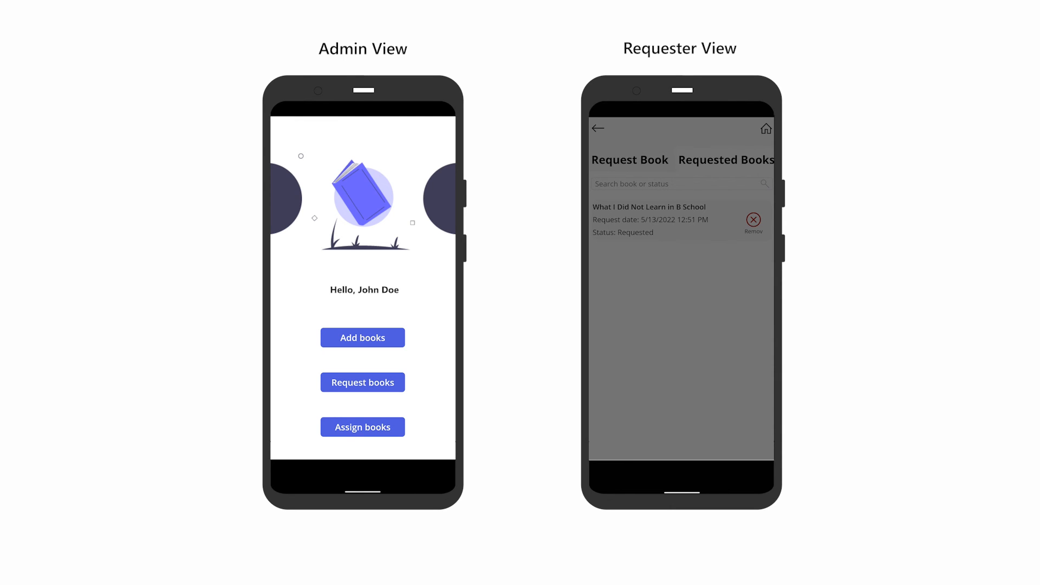
left_click(362, 427)
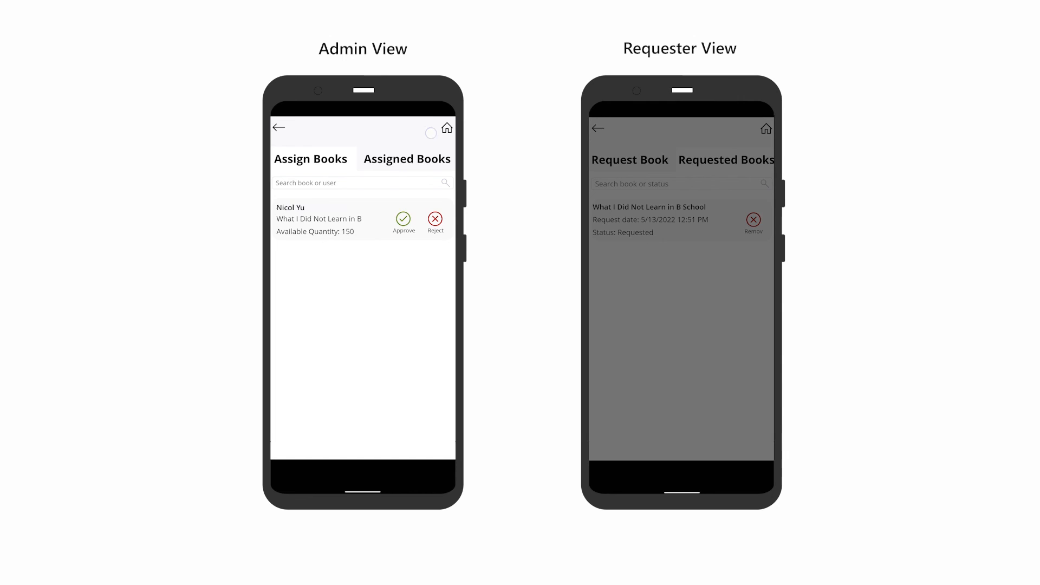
left_click(403, 218)
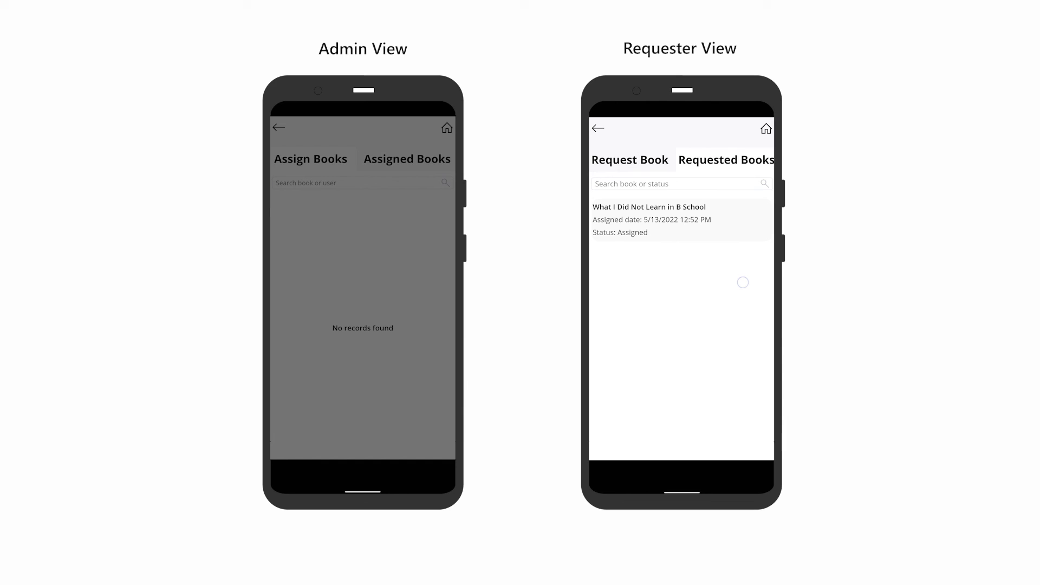
left_click(411, 155)
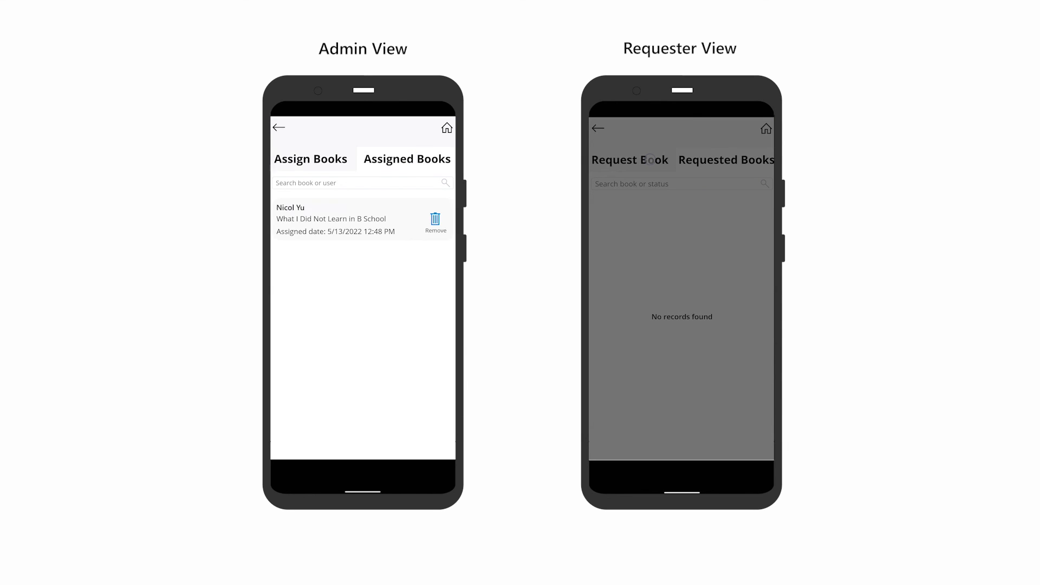